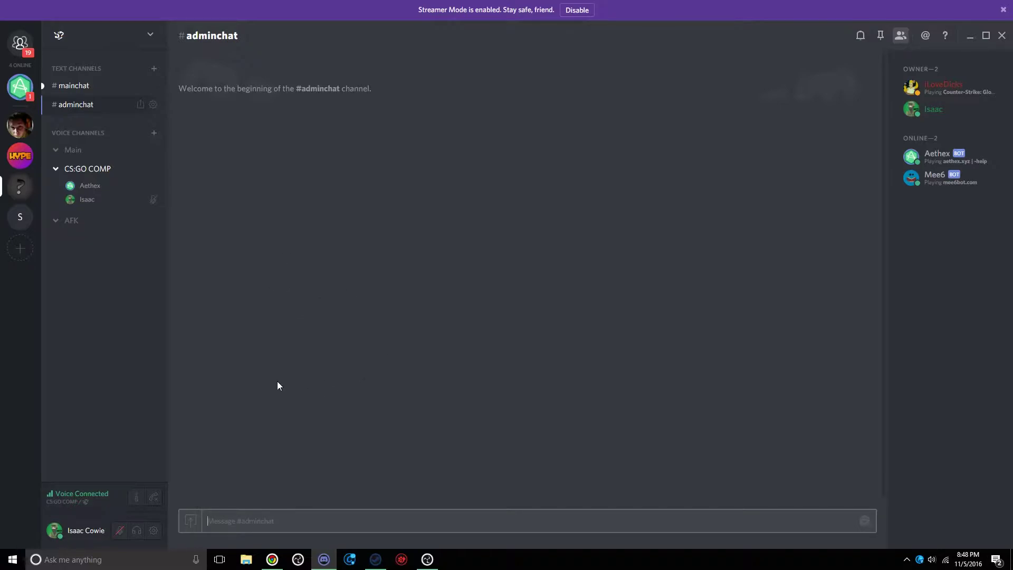
# Switch to Chrome and add a Mee6 custom command named Test with the message "Hi! This IS My Server.".
pyautogui.click(274, 560)
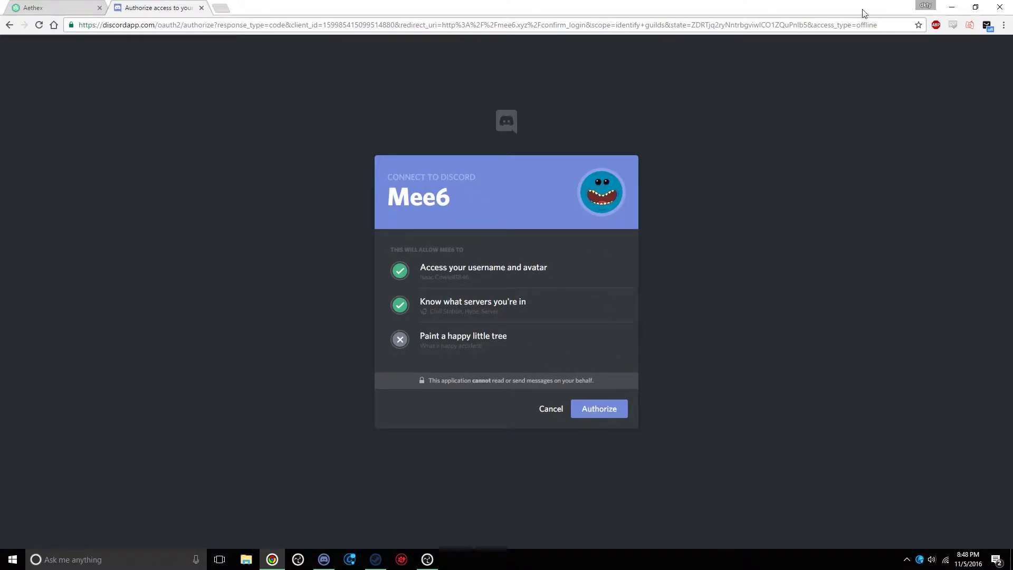
pyautogui.click(951, 7)
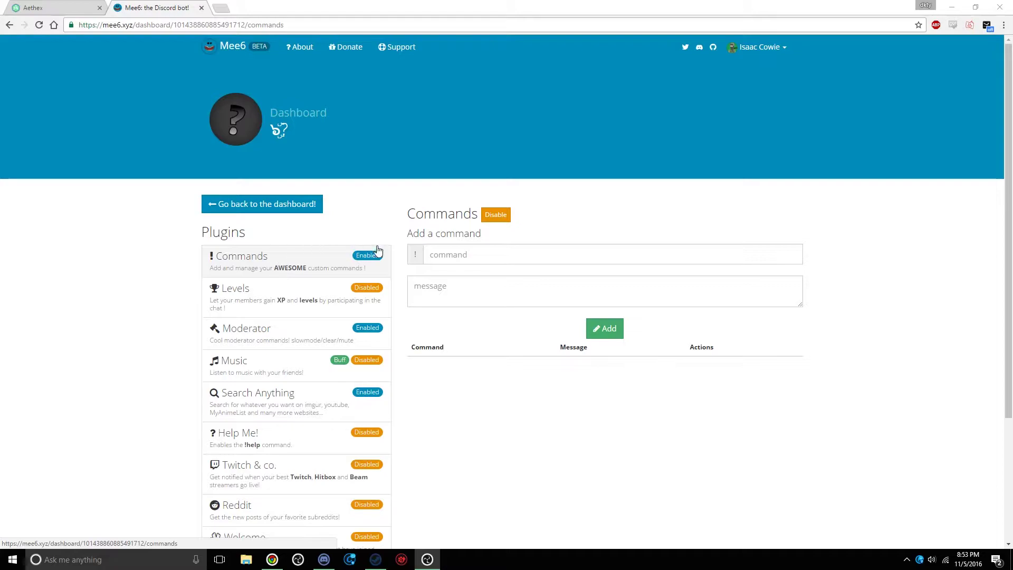
pyautogui.click(473, 255)
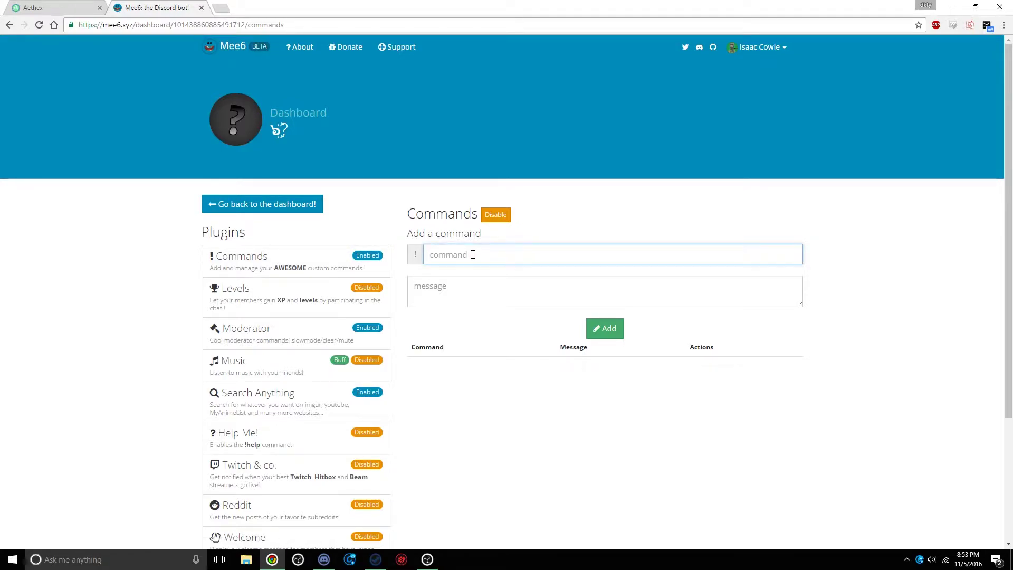
pyautogui.write('Test')
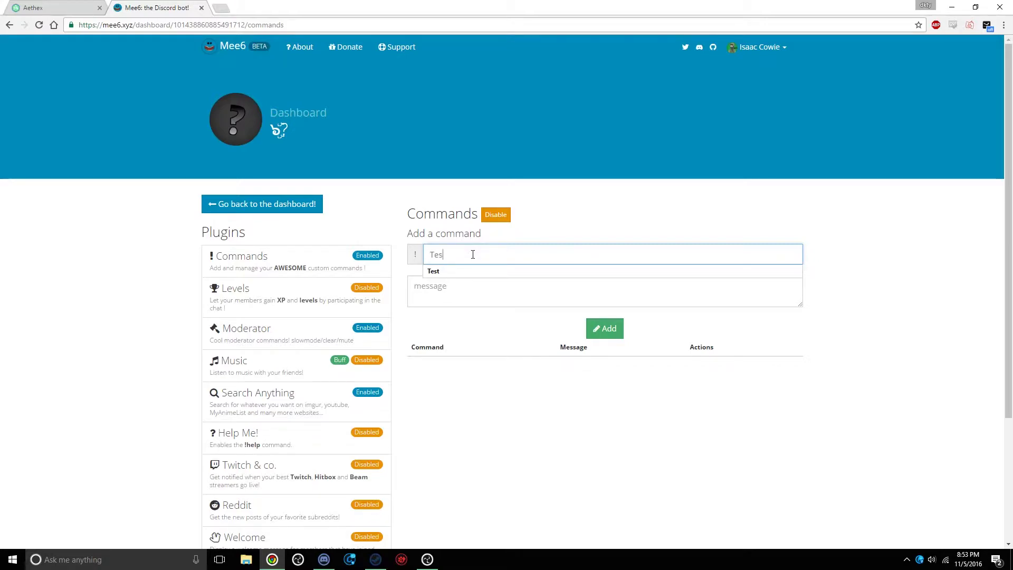
pyautogui.click(490, 294)
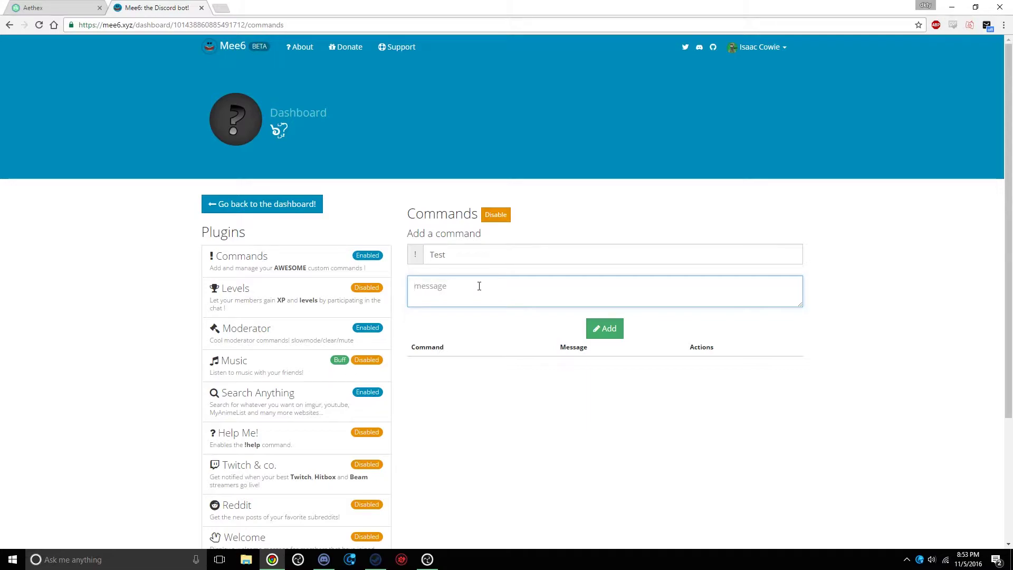
pyautogui.write('Hi! This IS My Server.')
pyautogui.click(605, 325)
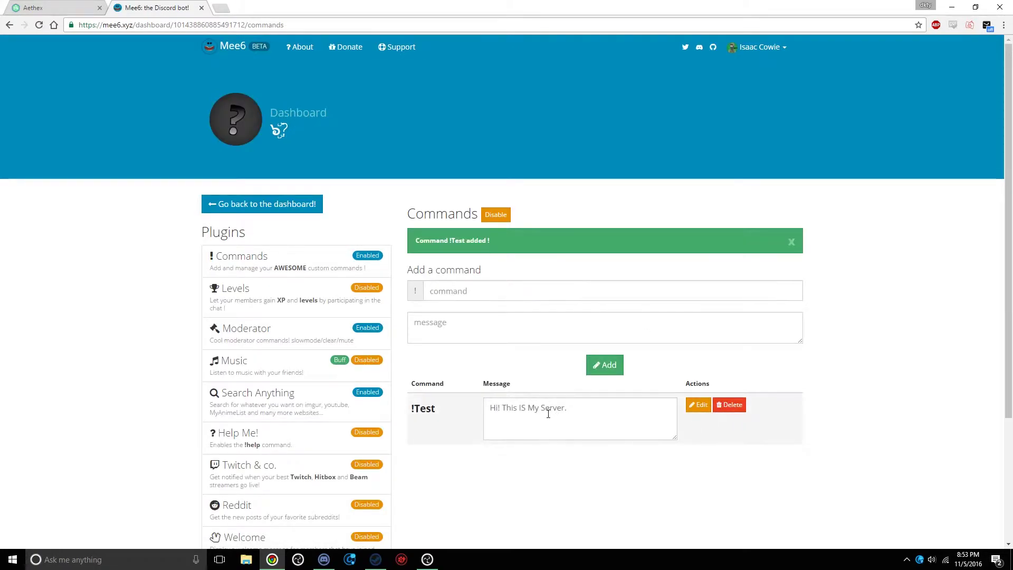
# Examine the message text saved for the !Test command in the command list.
pyautogui.moveTo(569, 411); pyautogui.dragTo(513, 410)
pyautogui.click(511, 411)
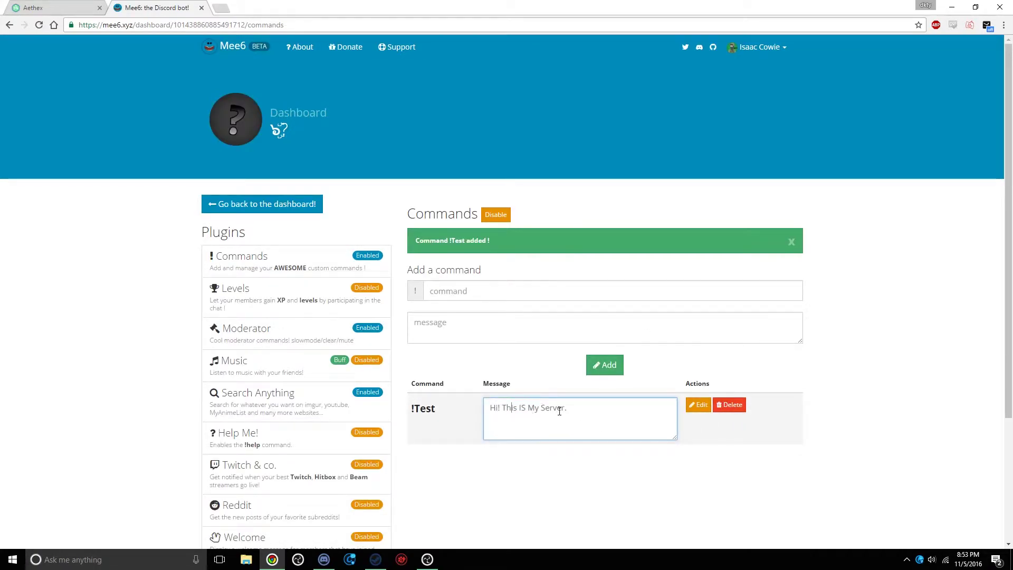
pyautogui.moveTo(502, 412); pyautogui.dragTo(599, 413)
pyautogui.click(599, 413)
pyautogui.scroll(-2, 665, 406)
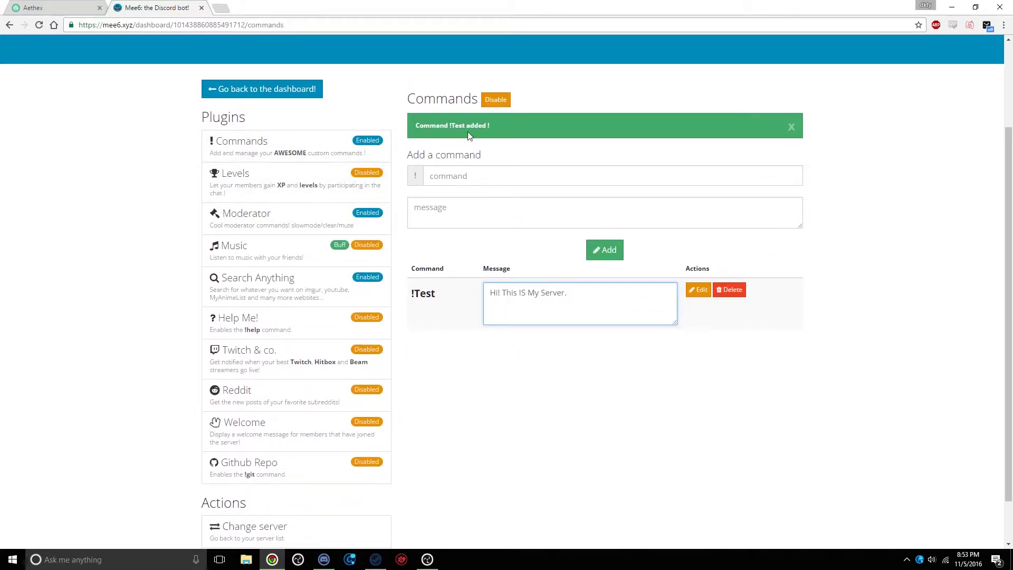
# Switch to Discord, send !Test in the adminchat channel and highlight the bot's reply.
pyautogui.moveTo(484, 8); pyautogui.dragTo(0, 240)
pyautogui.click(271, 520)
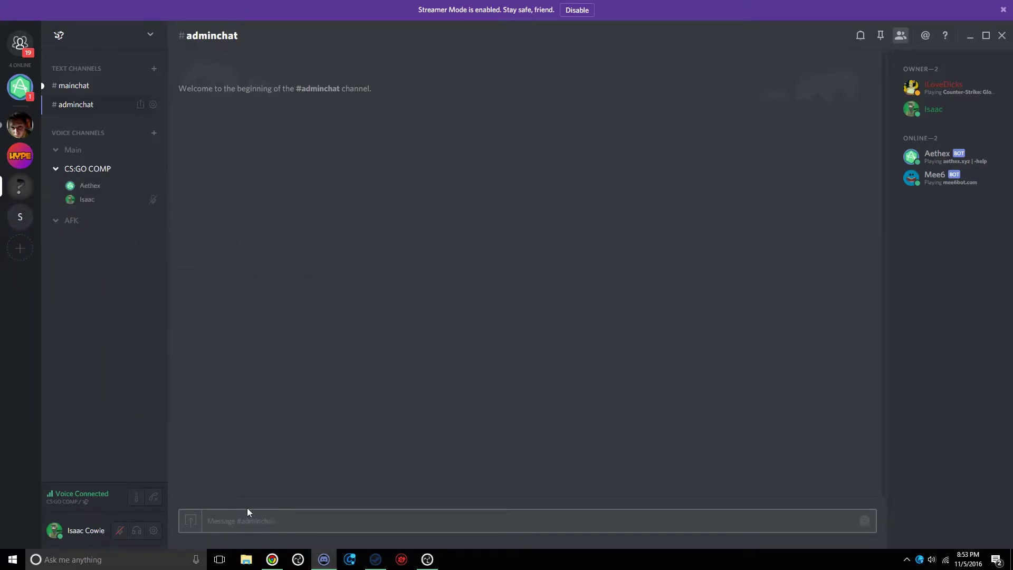
pyautogui.write('!Test')
pyautogui.press('Return')
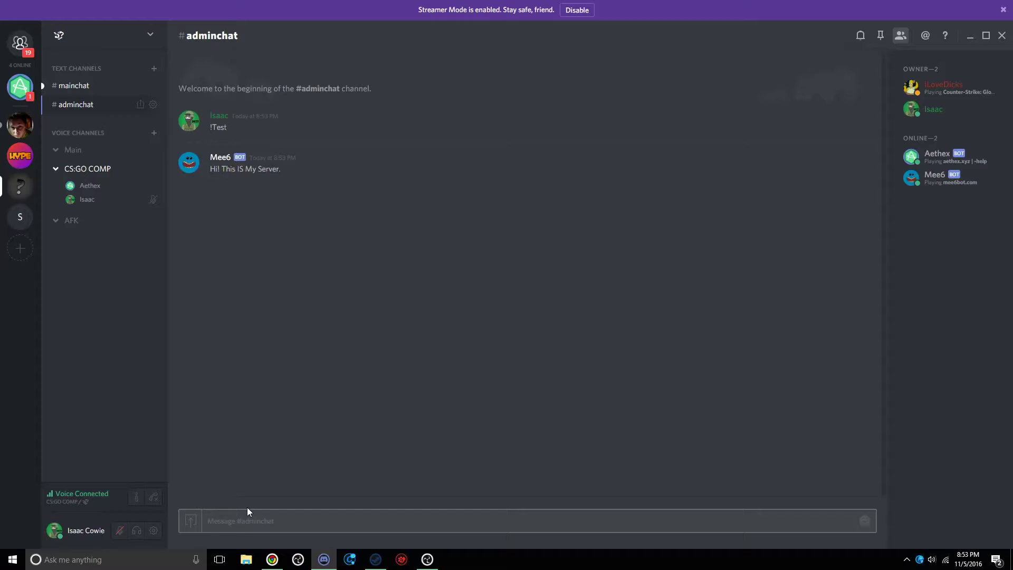
pyautogui.moveTo(210, 169); pyautogui.dragTo(324, 183)
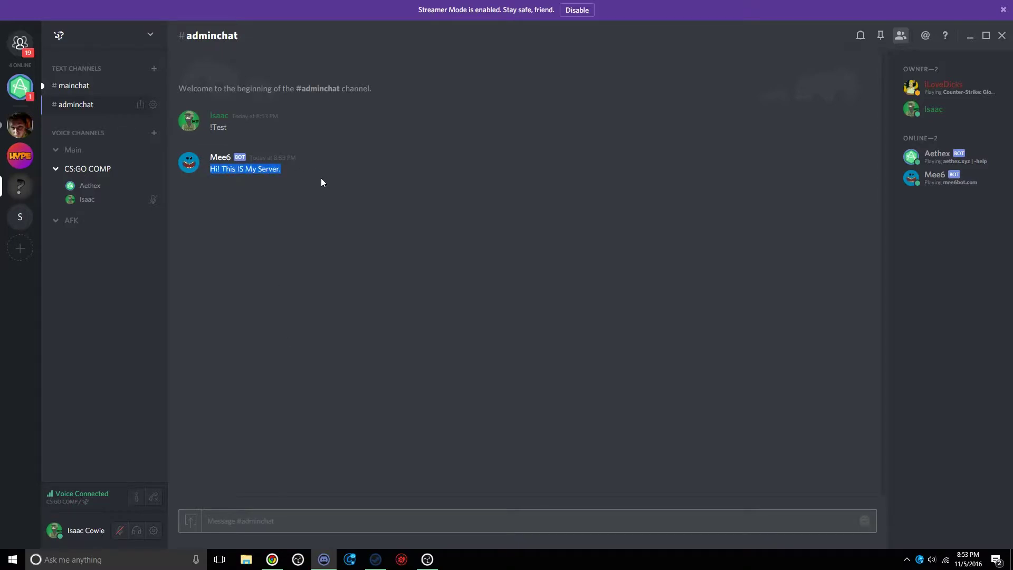
# Switch to the Mee6 dashboard in Chrome and read the usage notes for the Moderator plugin's clear and mute commands.
pyautogui.hotkey('alt', 'Tab')
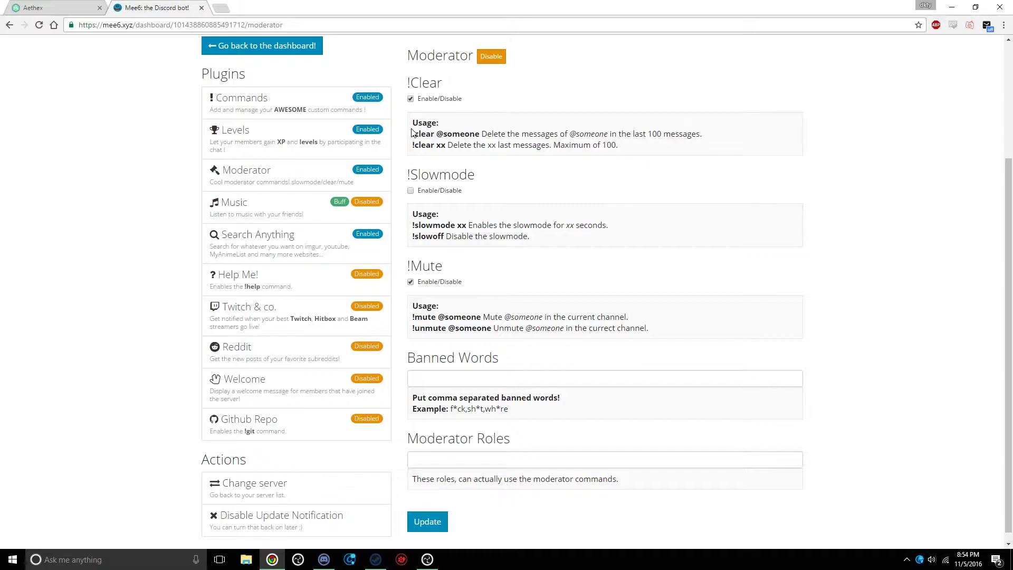
pyautogui.moveTo(412, 118); pyautogui.dragTo(619, 146)
pyautogui.scroll(1, 638, 177)
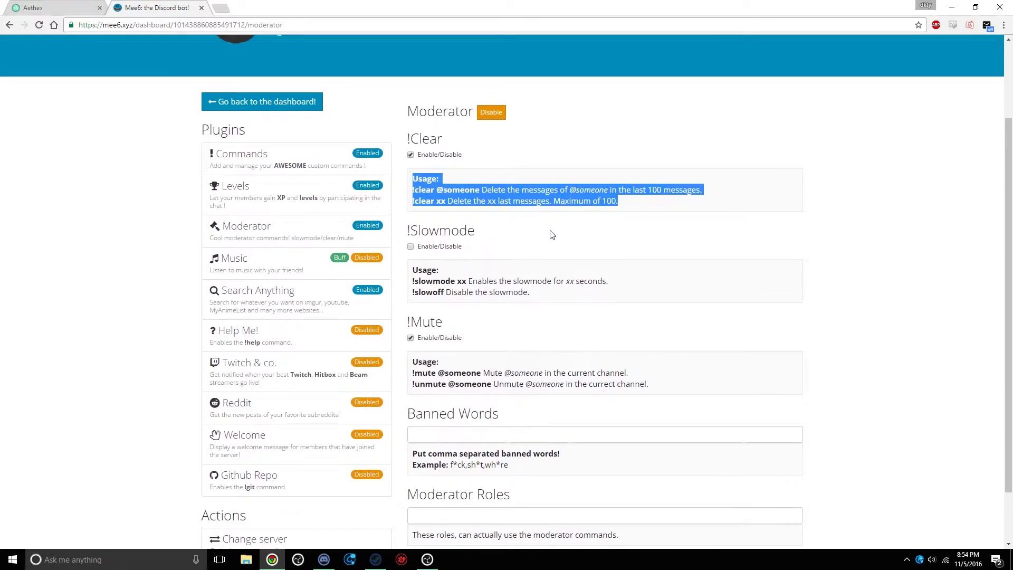
pyautogui.scroll(1, 552, 234)
pyautogui.click(461, 248)
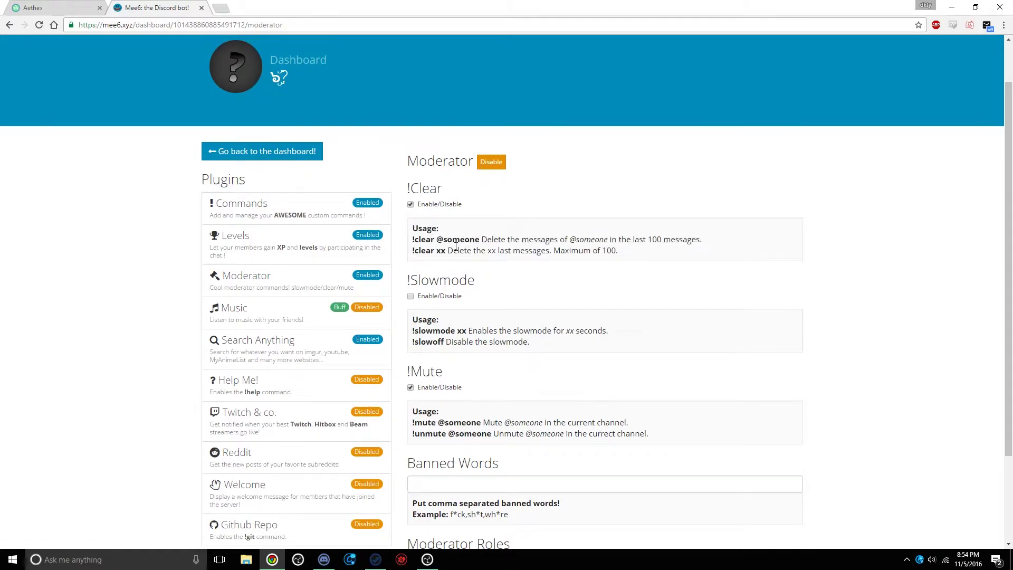
pyautogui.moveTo(412, 240); pyautogui.dragTo(480, 241)
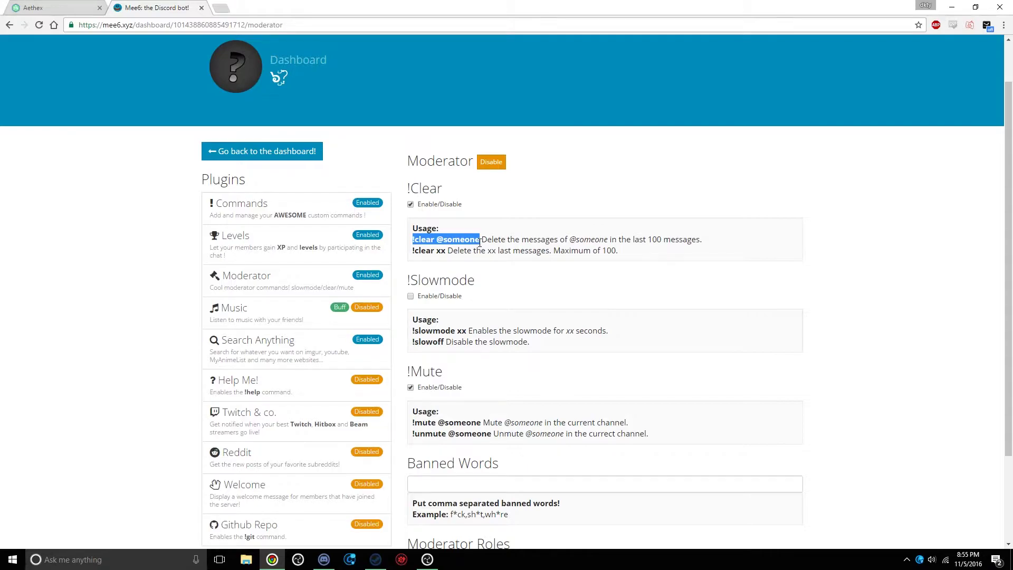
pyautogui.click(420, 240)
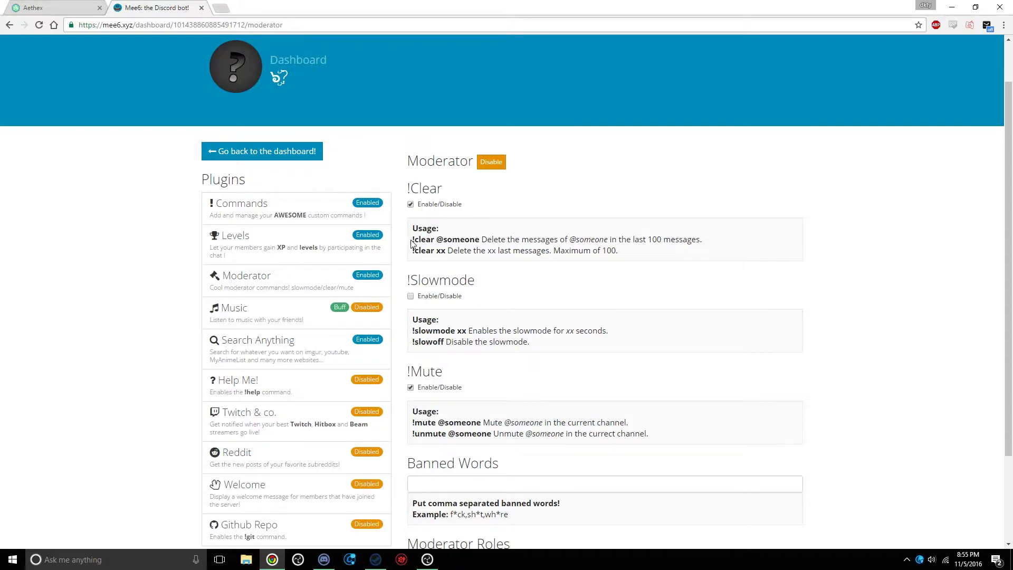
pyautogui.moveTo(414, 240); pyautogui.dragTo(617, 258)
pyautogui.click(627, 262)
pyautogui.scroll(-1, 486, 355)
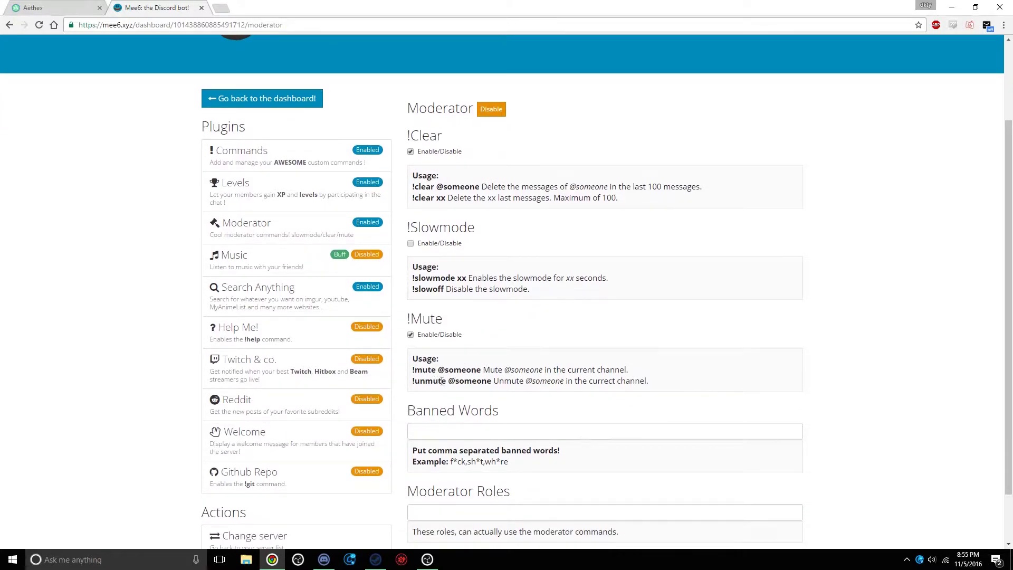
pyautogui.moveTo(413, 369); pyautogui.dragTo(610, 382)
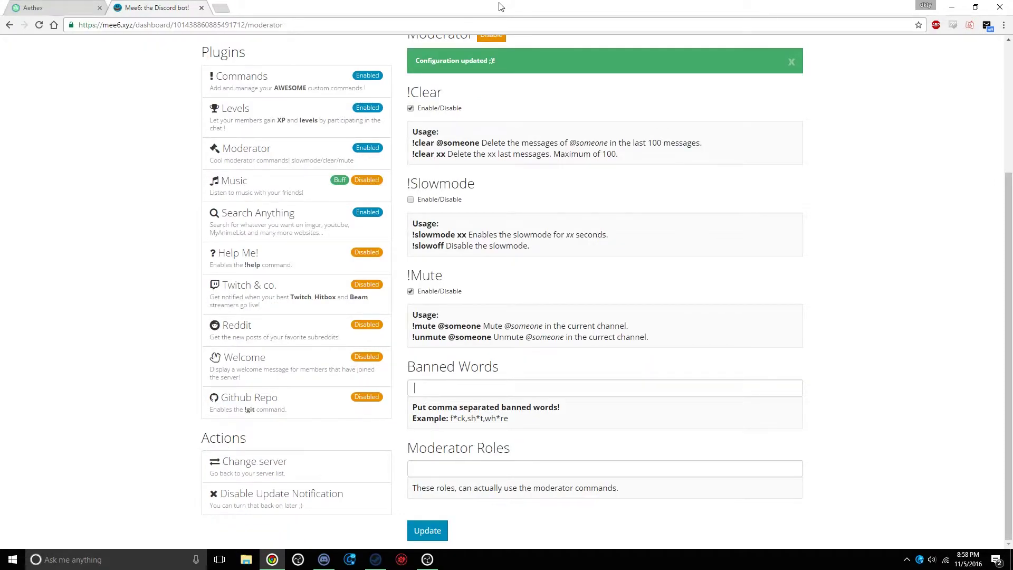
# Enter "Hi" as a banned word for the Moderator plugin and save the configuration.
pyautogui.write('Hi')
pyautogui.click(417, 528)
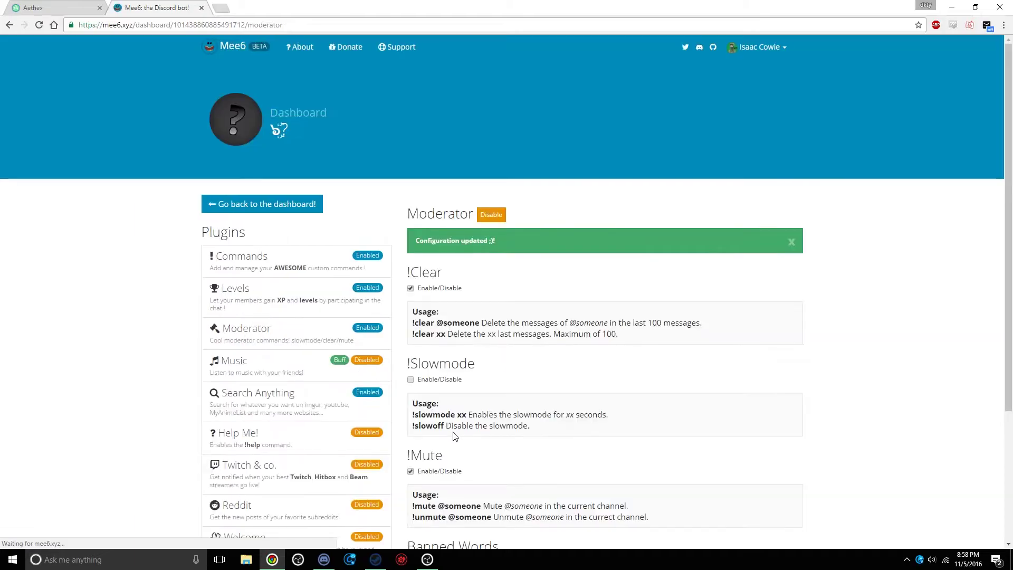
# Switch to Discord and send "fuck" in the adminchat channel to test the language filter, toggling the microphone mute at the end.
pyautogui.click(952, 7)
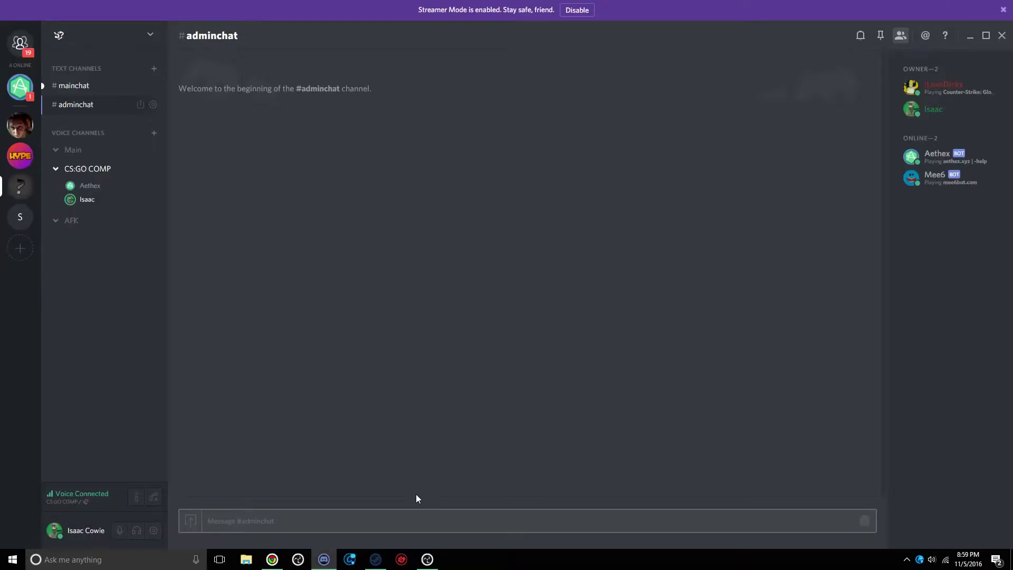
pyautogui.write('fuck')
pyautogui.press('Return')
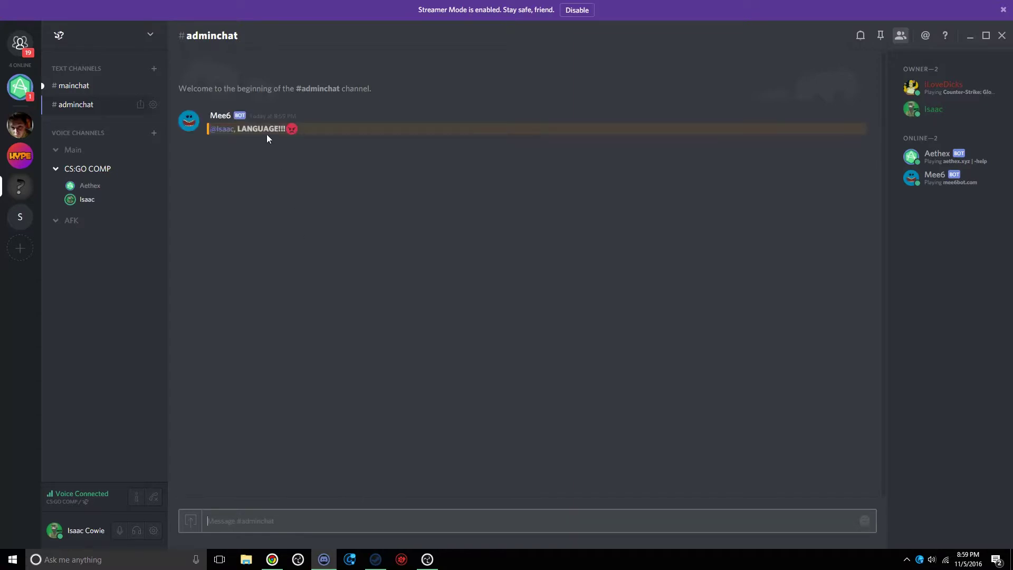
pyautogui.hotkey('ctrl', 'shift', 'm')
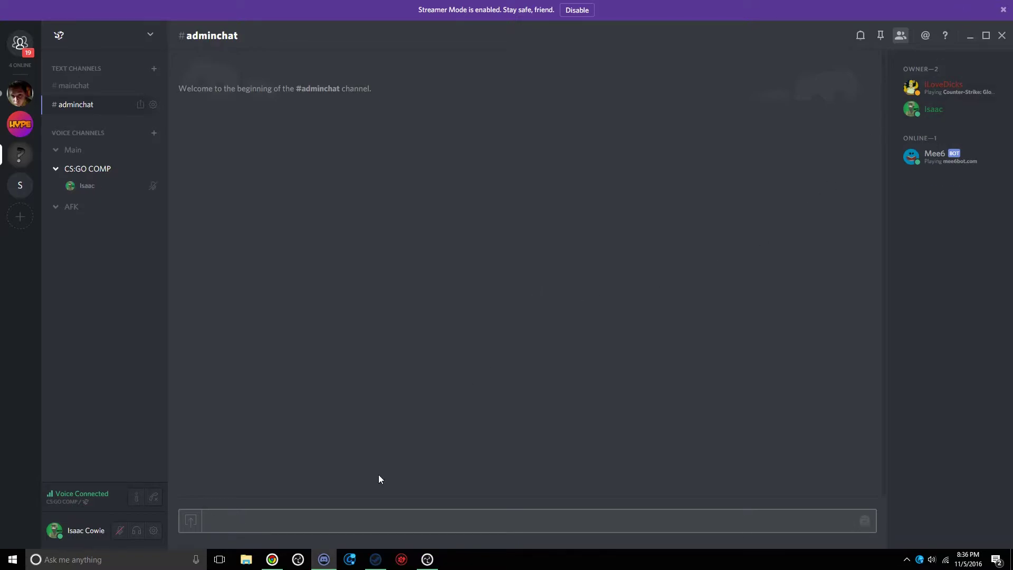
# Switch to Chrome and add the Aethex bot to the first listed server, authorizing it with the Administrator permission.
pyautogui.click(272, 559)
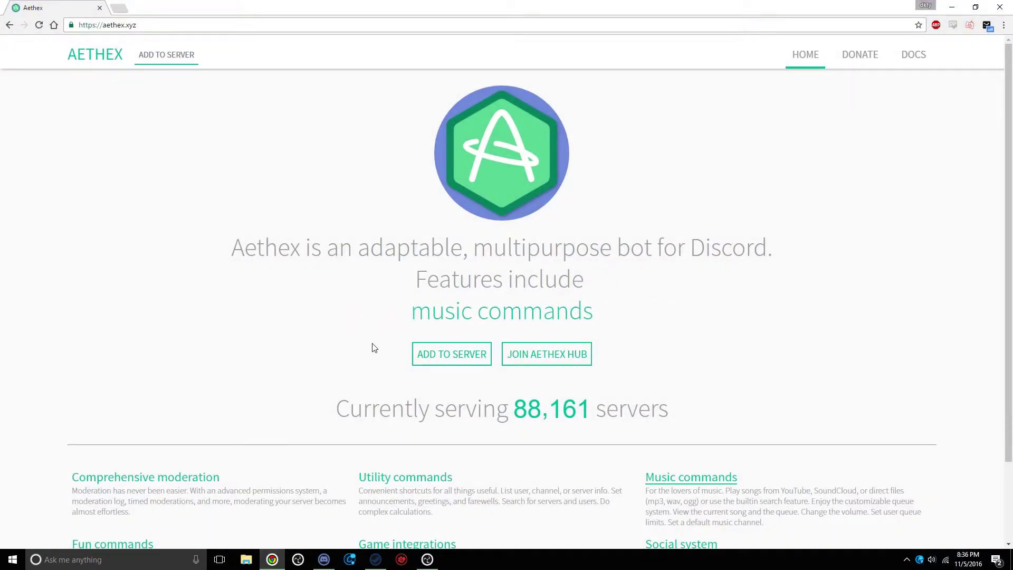
pyautogui.click(455, 361)
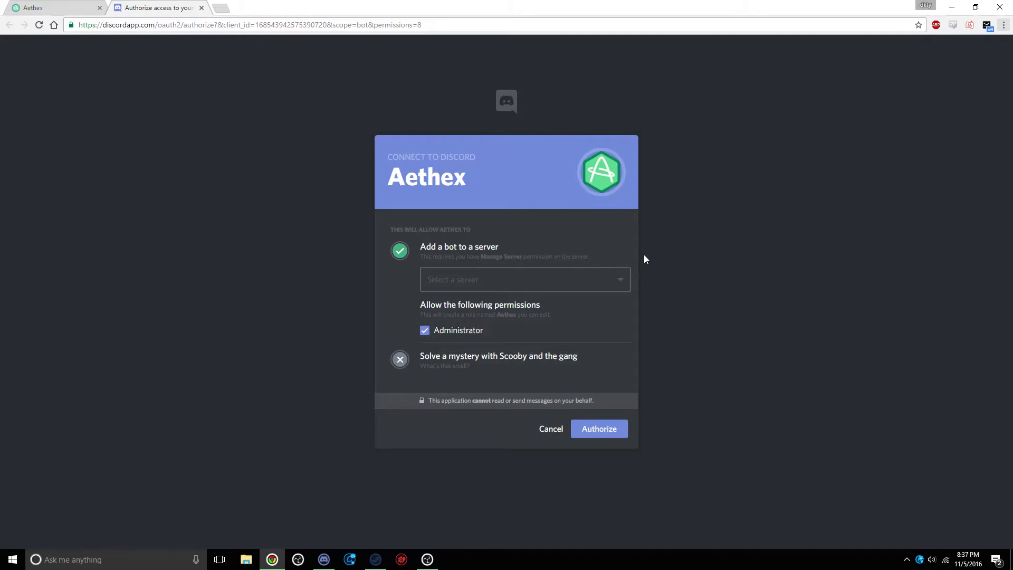
pyautogui.click(619, 284)
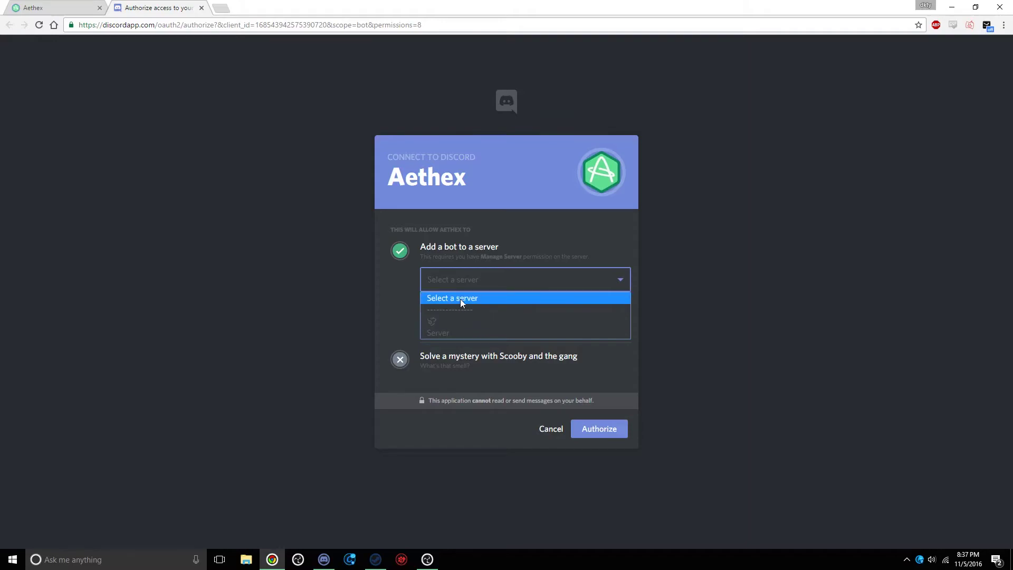
pyautogui.click(434, 322)
pyautogui.click(602, 426)
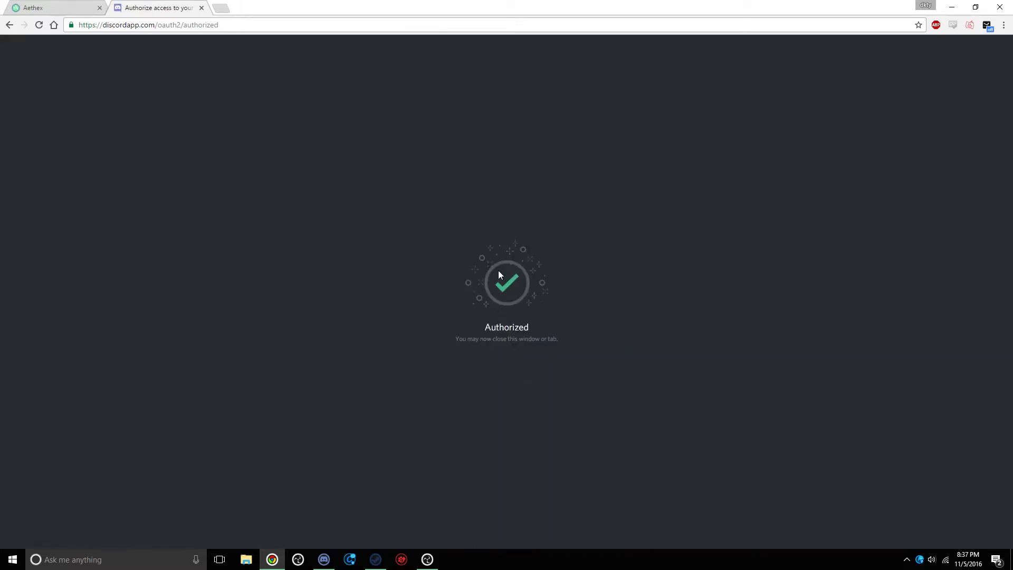
# Return to Discord and send the -help command to the Aethex bot in the adminchat channel.
pyautogui.click(951, 7)
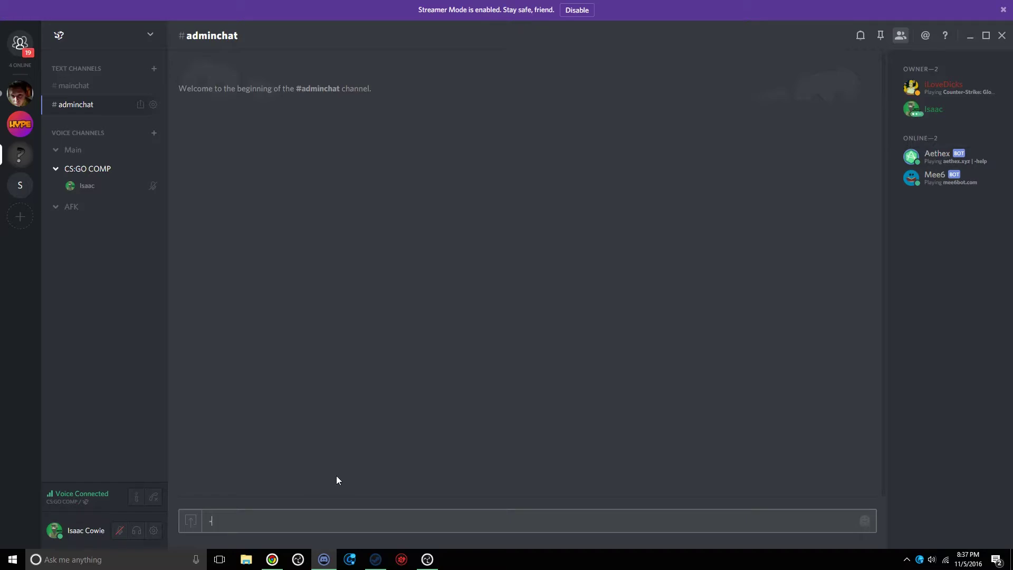
pyautogui.write('help')
pyautogui.press('Return')
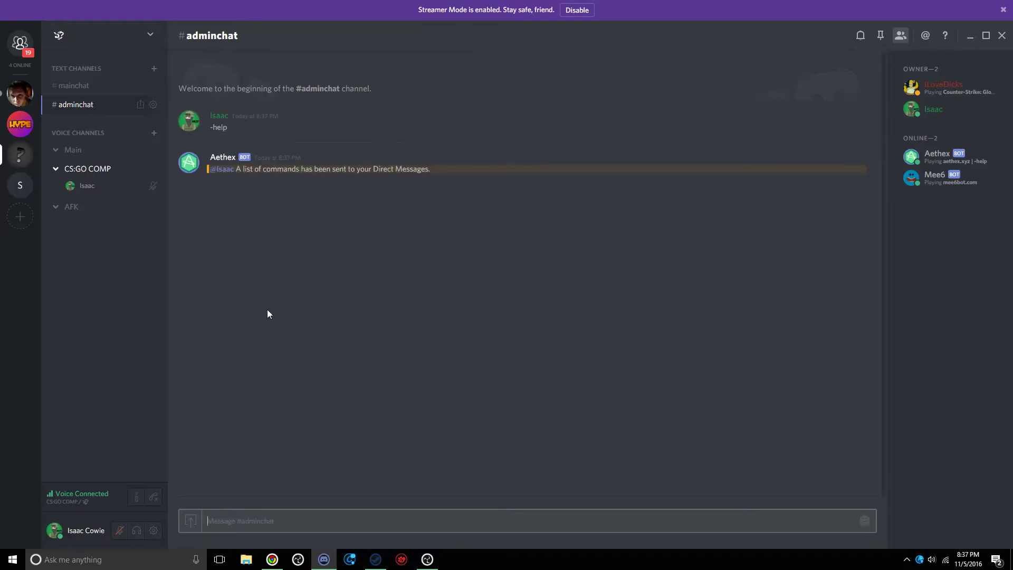
# Open the direct message from Aethex and examine its list of available commands.
pyautogui.click(26, 94)
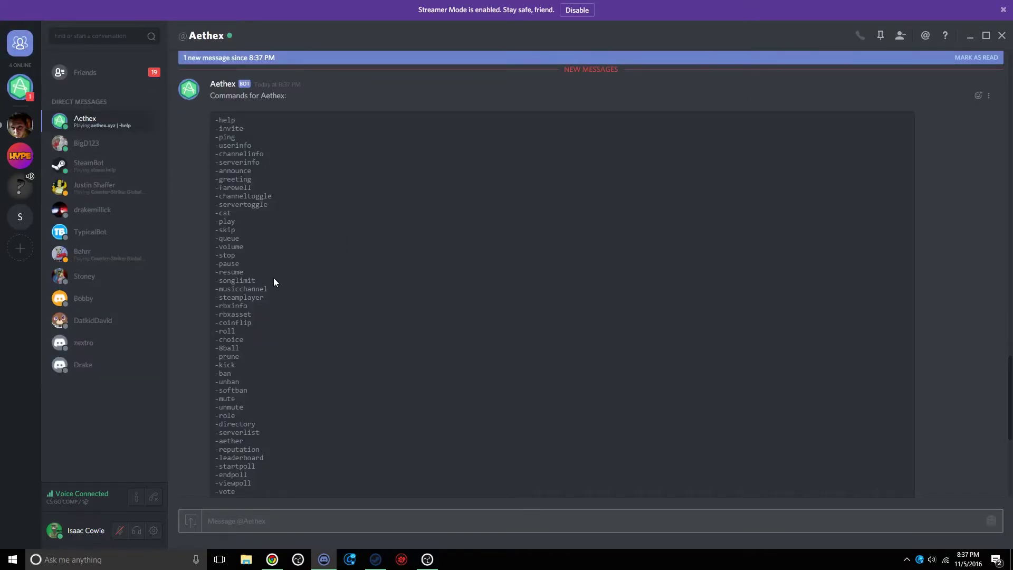
pyautogui.scroll(-3, 234, 137)
pyautogui.scroll(3, 233, 138)
pyautogui.moveTo(233, 139); pyautogui.dragTo(303, 354)
pyautogui.click(232, 211)
pyautogui.scroll(-1, 246, 284)
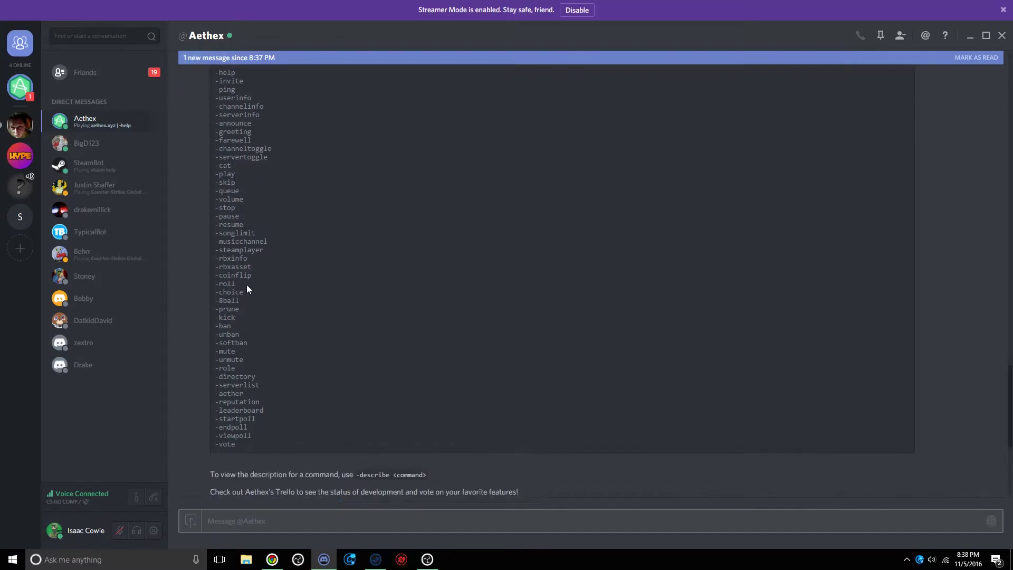
pyautogui.moveTo(261, 424); pyautogui.dragTo(249, 277)
pyautogui.scroll(1, 226, 275)
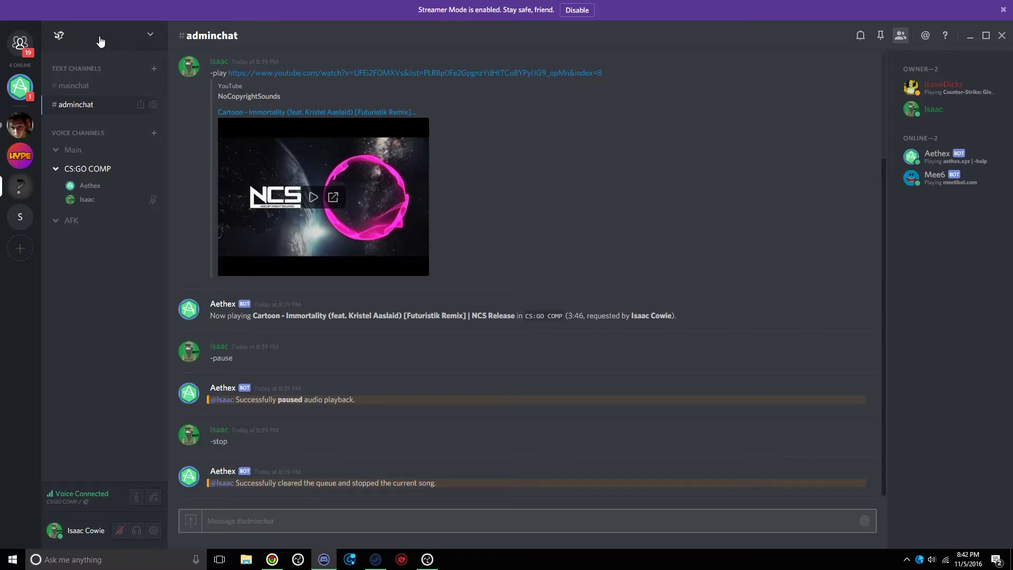
# Open the server's role settings, view the Bot Commander role and highlight its name.
pyautogui.click(132, 37)
pyautogui.click(123, 90)
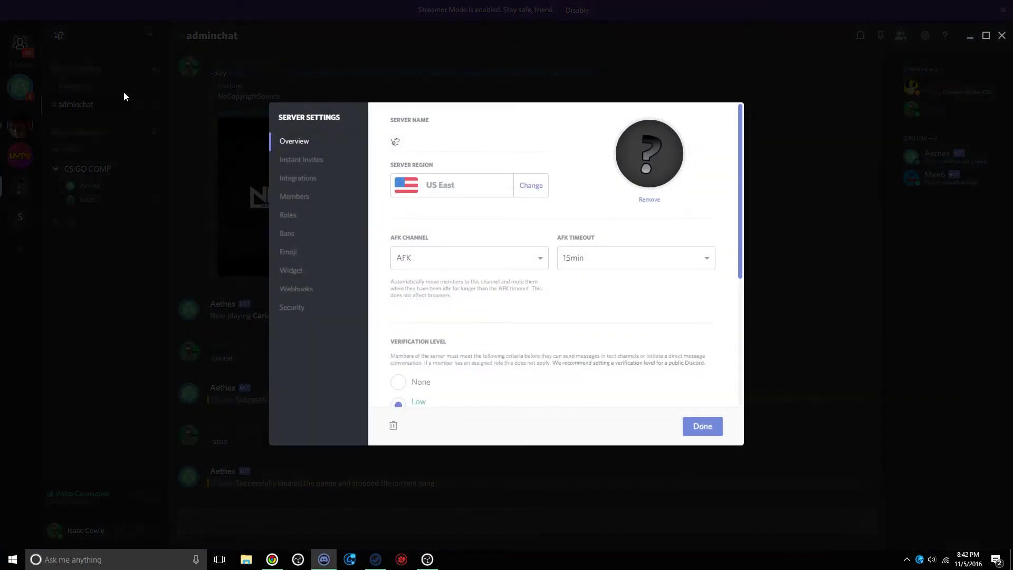
pyautogui.click(298, 218)
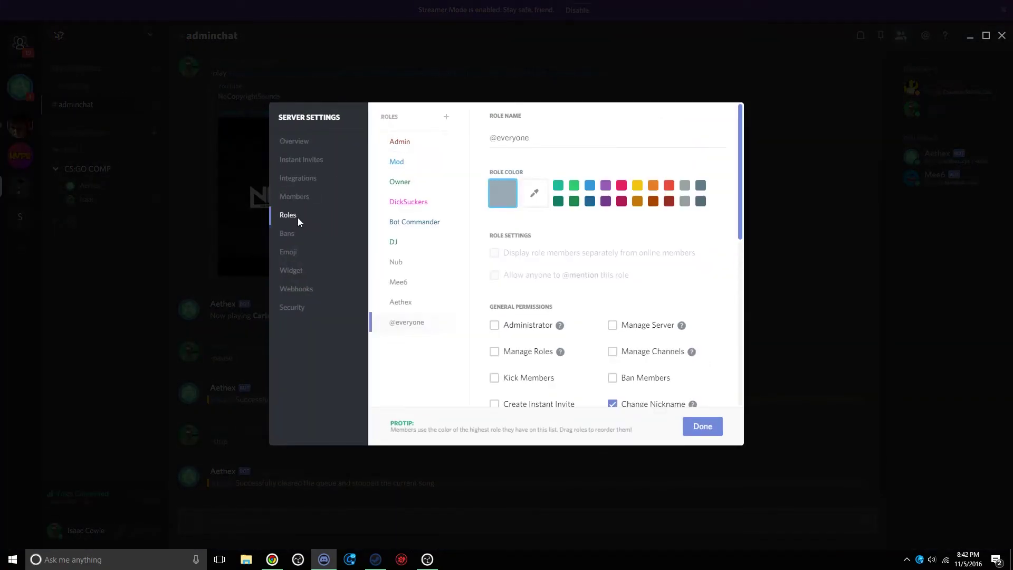
pyautogui.click(408, 223)
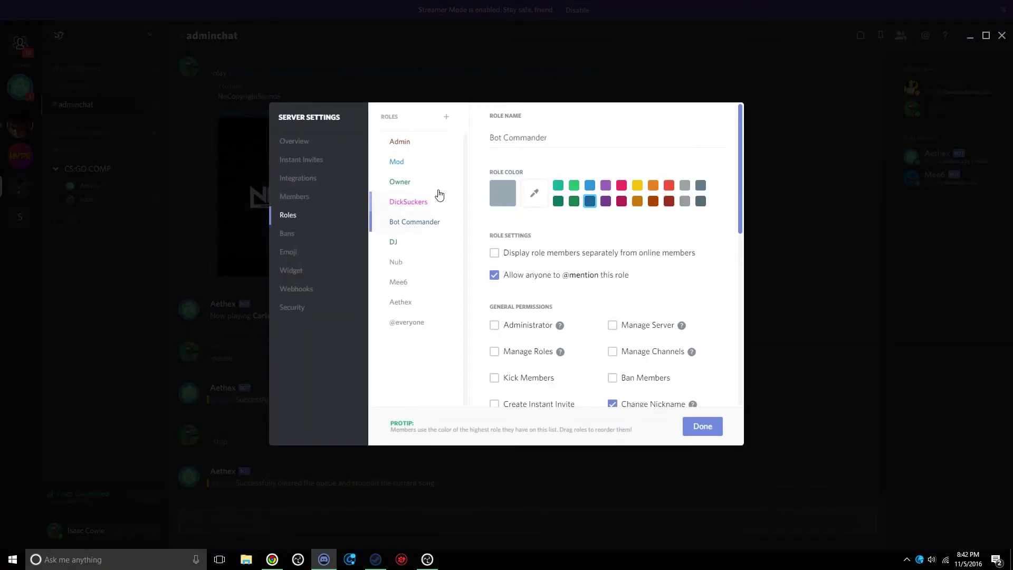
pyautogui.moveTo(576, 140); pyautogui.dragTo(493, 141)
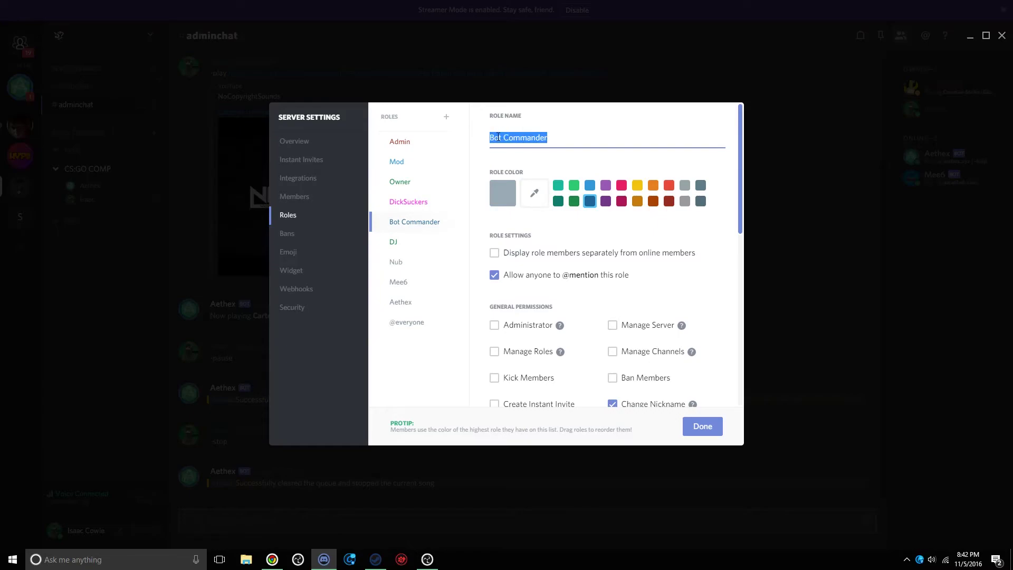
# Check the Bot Commander role's name and permissions, and close the server settings.
pyautogui.click(498, 137)
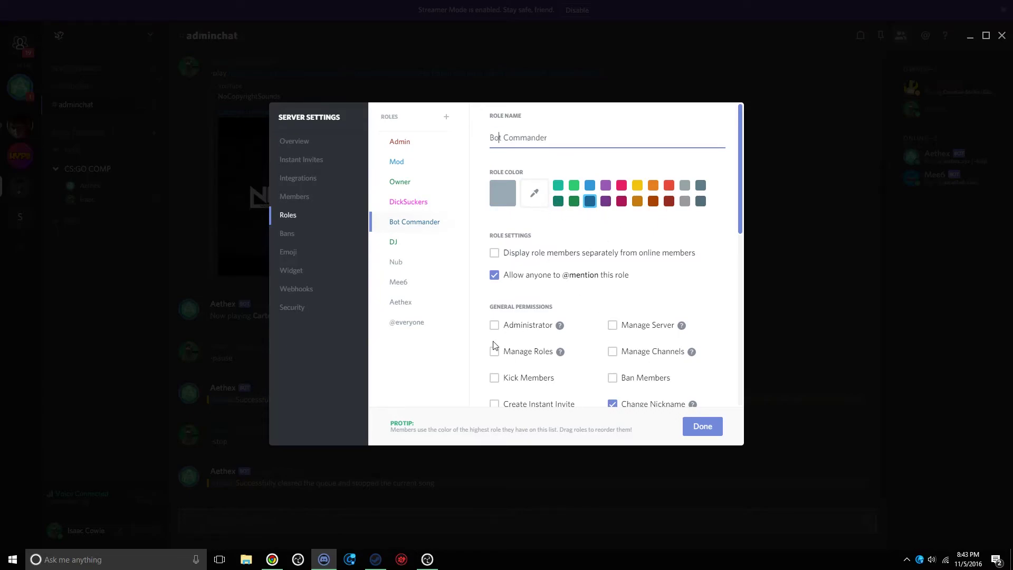
pyautogui.scroll(-1, 587, 338)
pyautogui.scroll(1, 587, 339)
pyautogui.moveTo(571, 137); pyautogui.dragTo(549, 137)
pyautogui.click(494, 138)
pyautogui.click(705, 425)
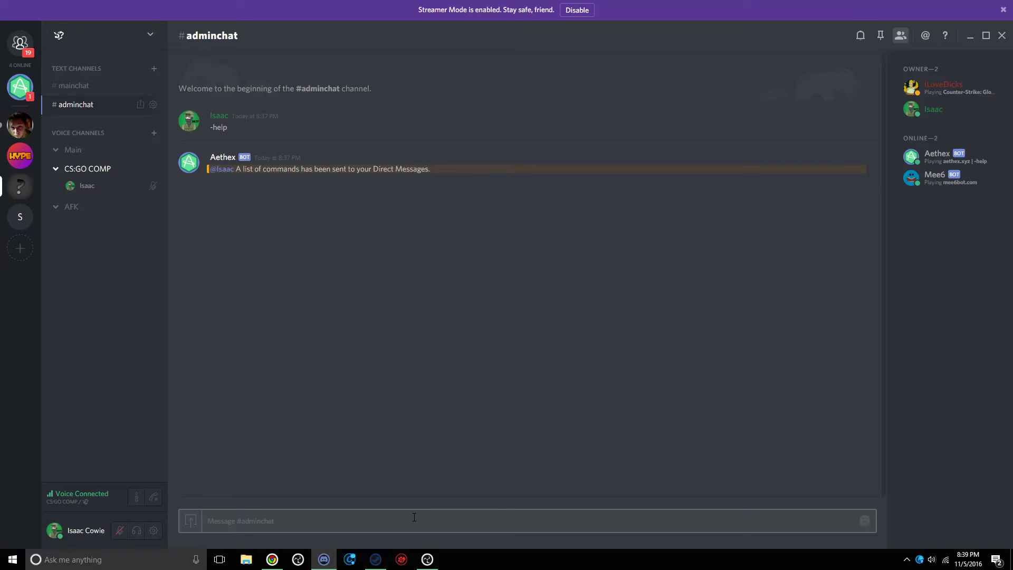
pyautogui.write('-play')
pyautogui.write('https://www.youtube.com/watch?v=UFEi2FOMXVs&list=PLRBp0Fe2GpgnzYdHtTCoBYPylJG9_opMn&index=8')
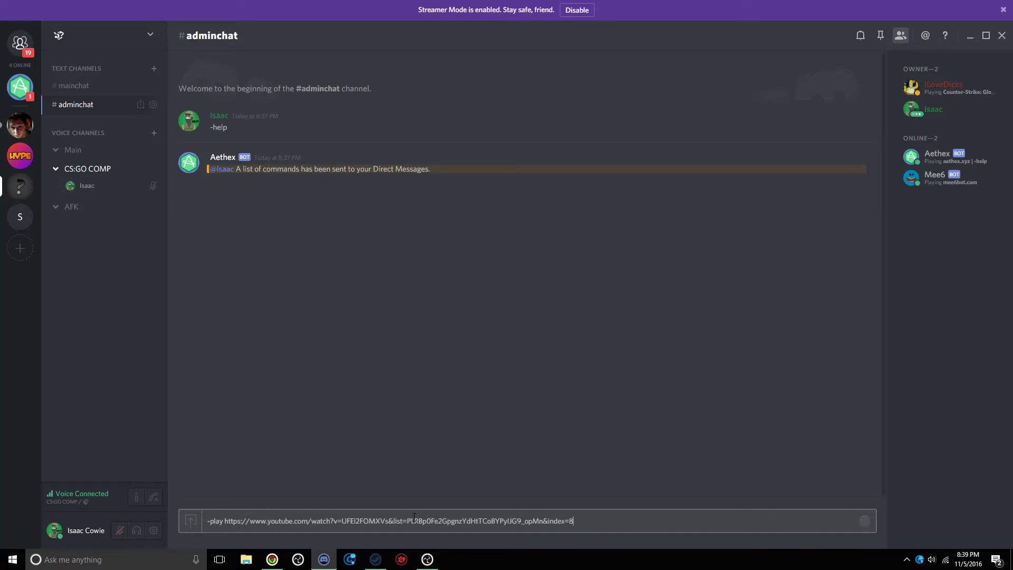
pyautogui.press('Return')
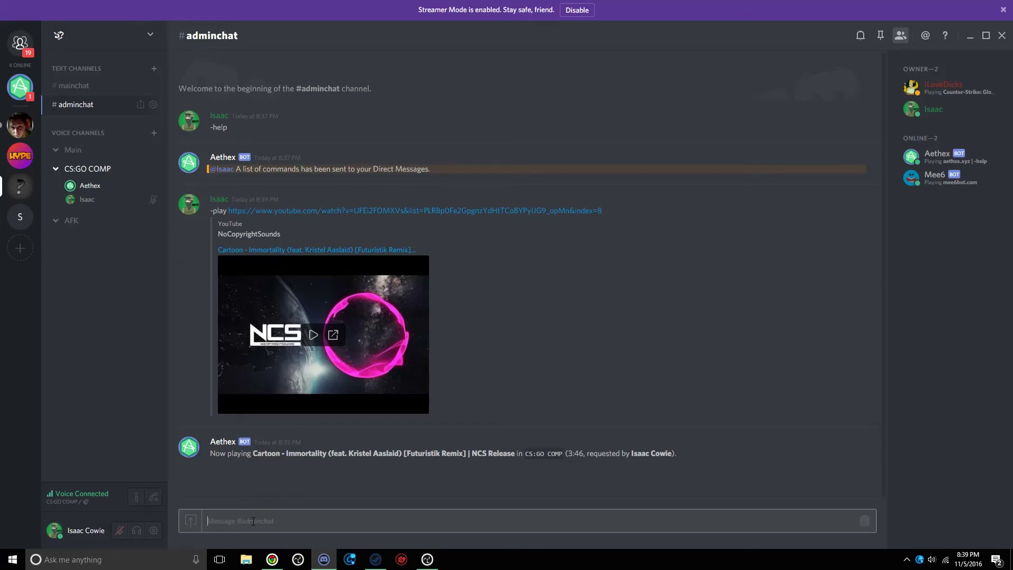
# Pause the song with the -pause command in adminchat and end playback with -stop.
pyautogui.write('-pause')
pyautogui.press('Return')
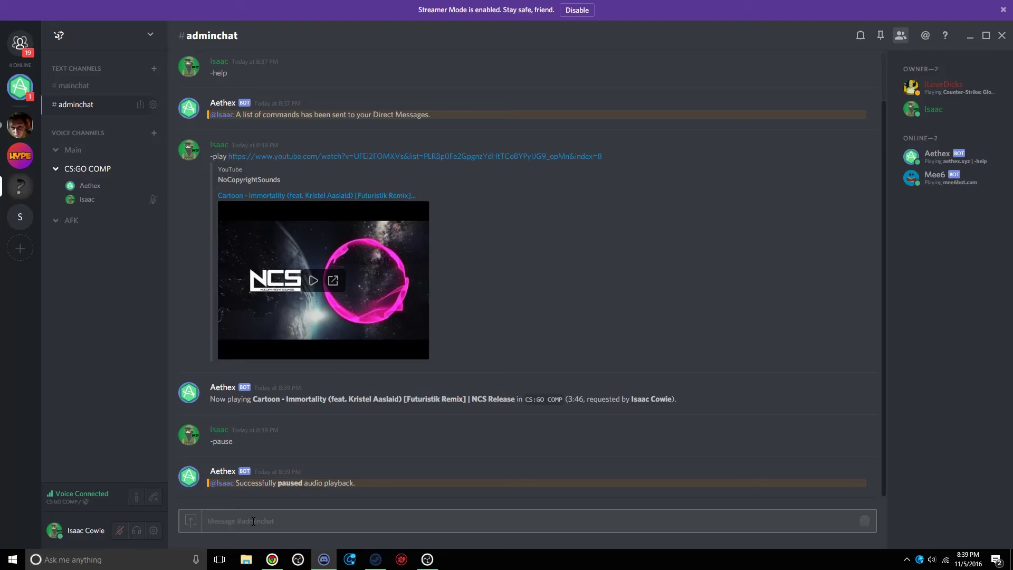
pyautogui.write('-stop')
pyautogui.press('Return')
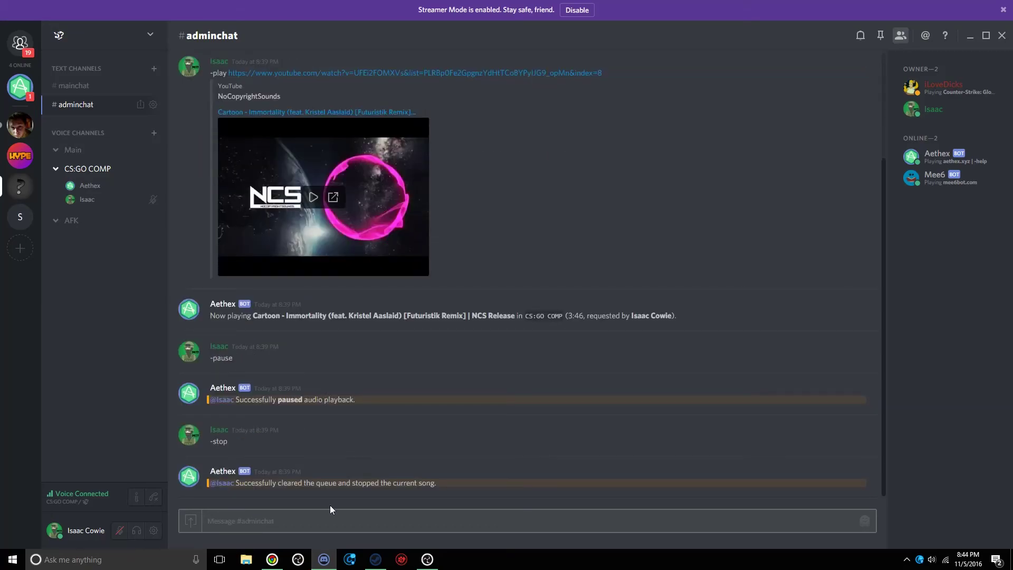